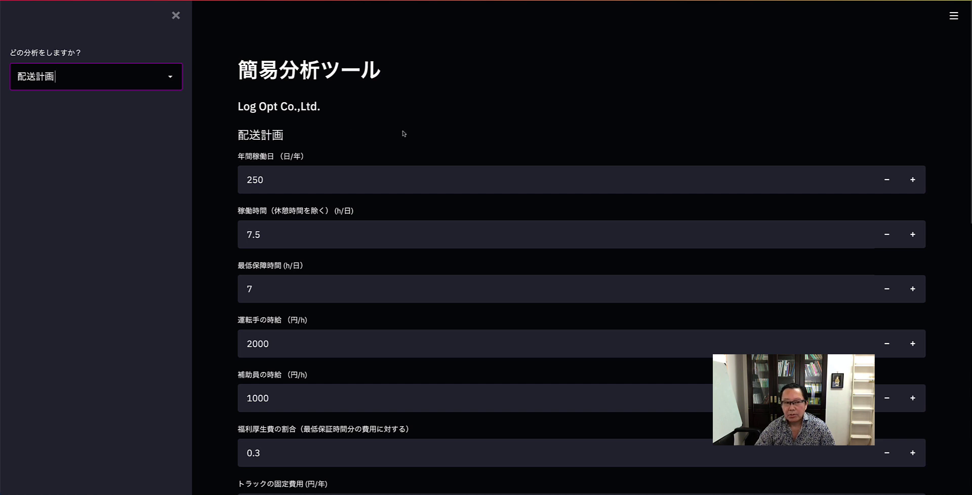
Switch the analysis to シフト計画 (shift planning) and enable 費用計算 to calculate the total yearly cost
left_click(151, 76)
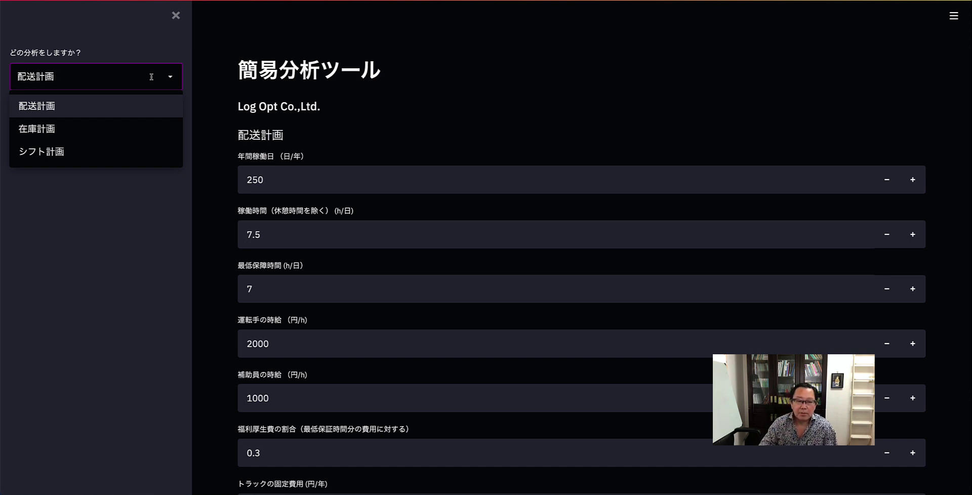
left_click(57, 157)
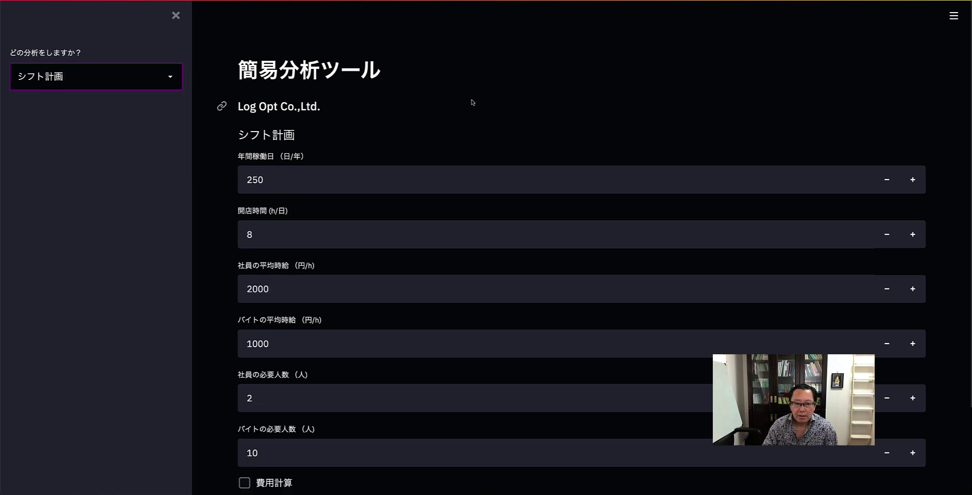
scroll(468, 116, "down", 1)
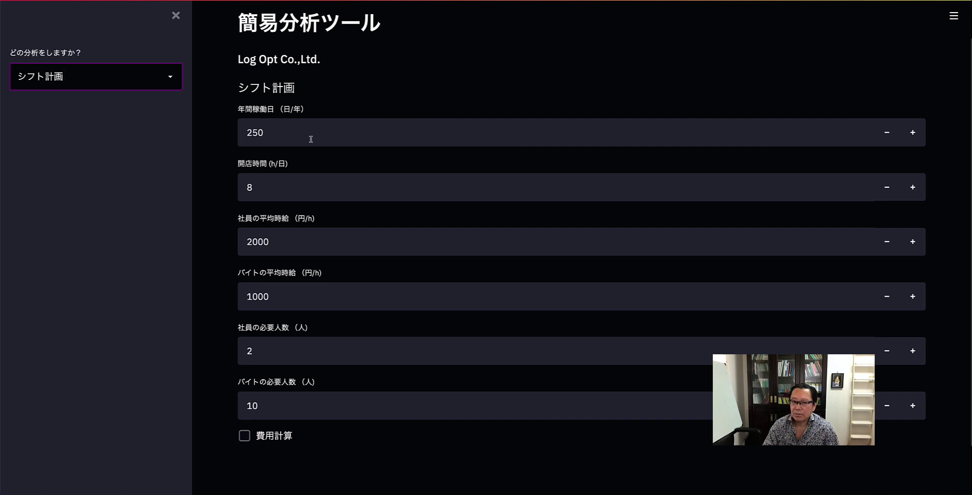
left_click(244, 436)
scroll(433, 388, "down", 1)
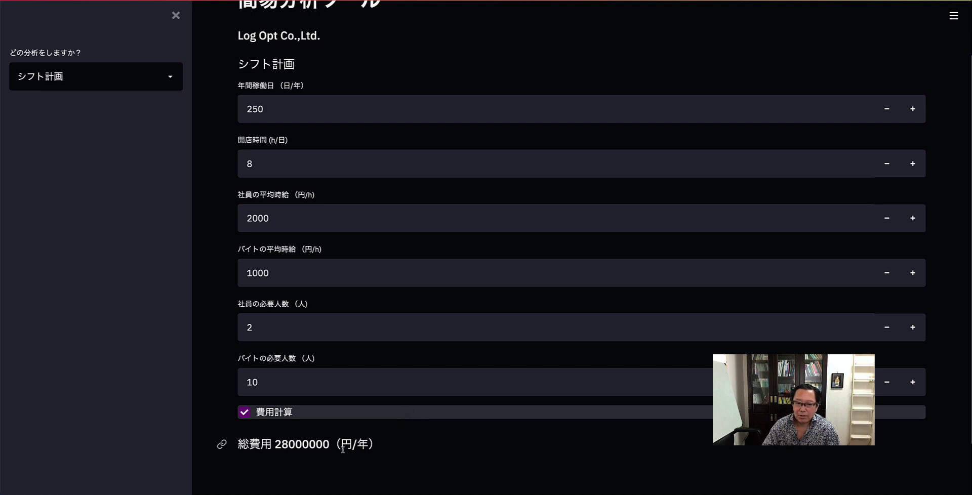
scroll(370, 448, "up", 1)
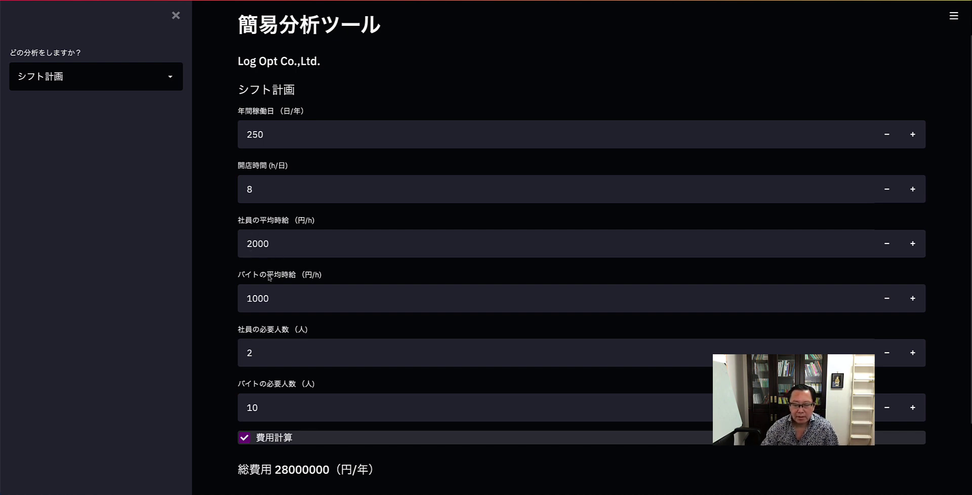
scroll(259, 289, "down", 1)
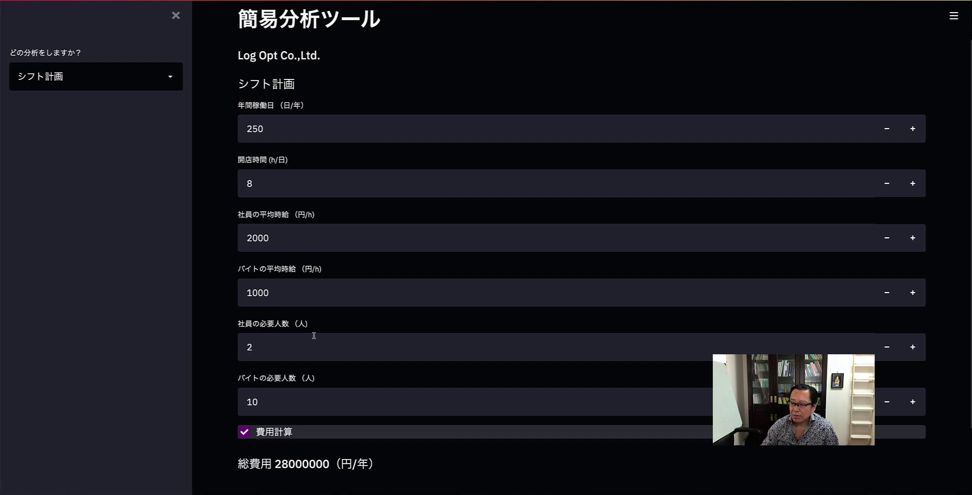
scroll(314, 336, "up", 2)
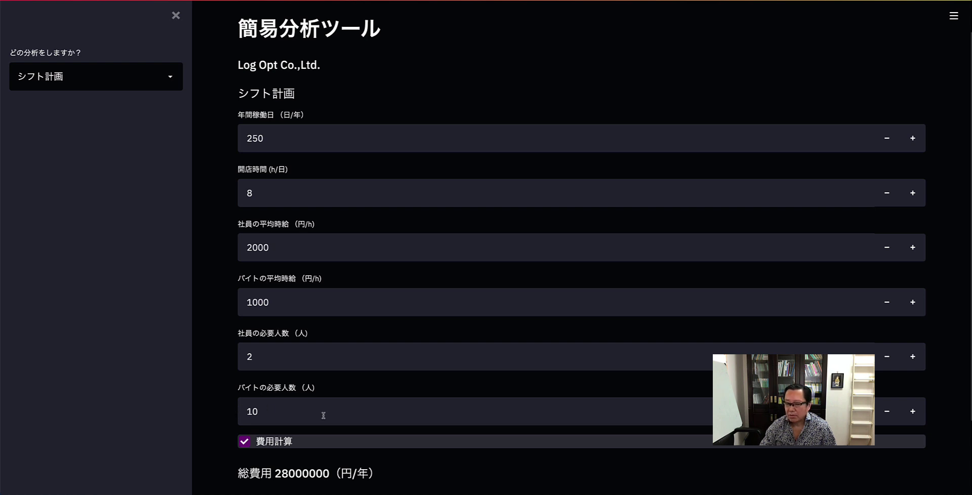
scroll(326, 412, "down", 1)
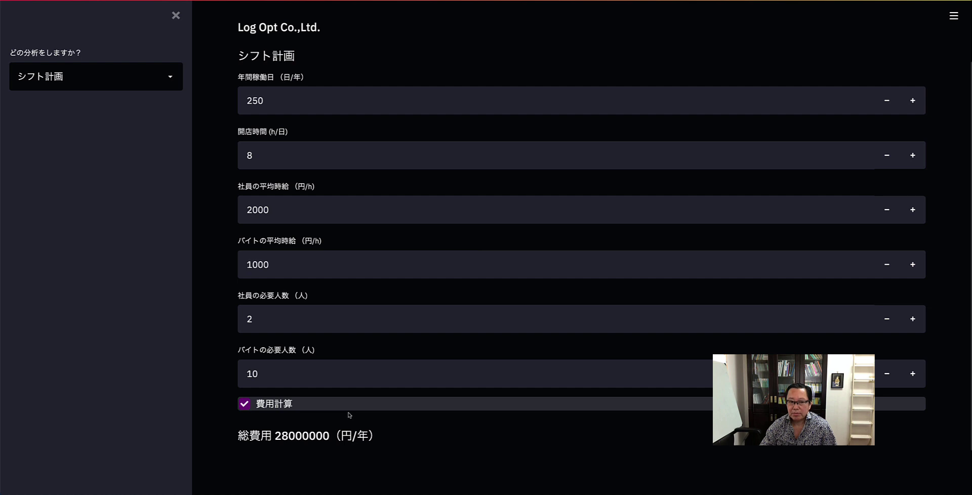
Raise the shift plan's opening hours (開店時間) in 0.1 increments to about 9 h/day
left_click(264, 157)
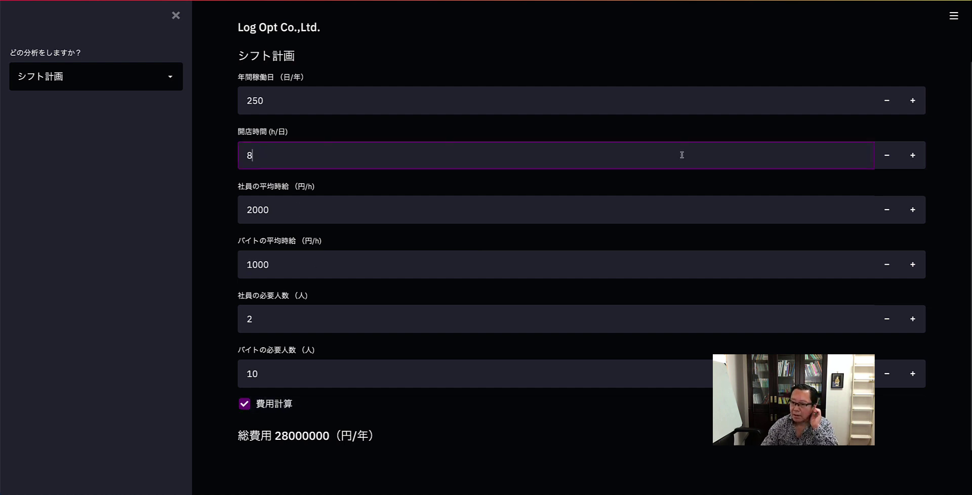
left_click(913, 155)
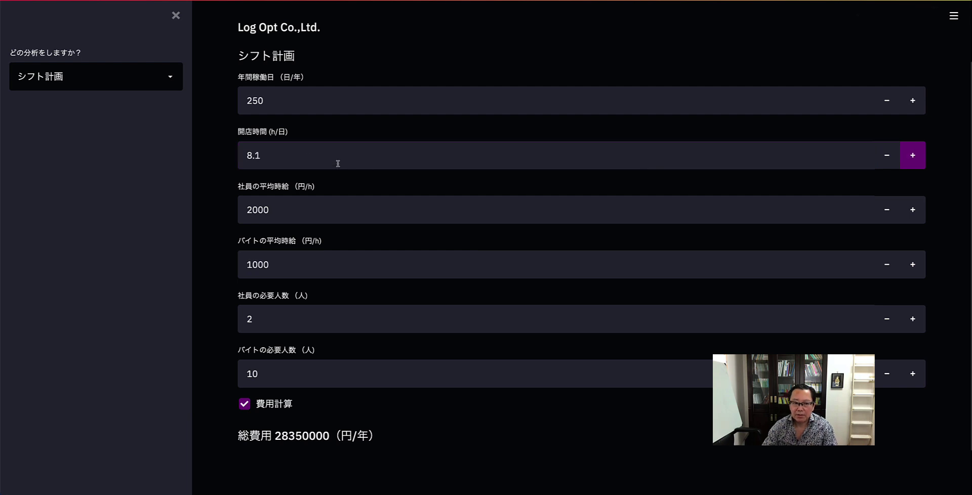
left_click(912, 161)
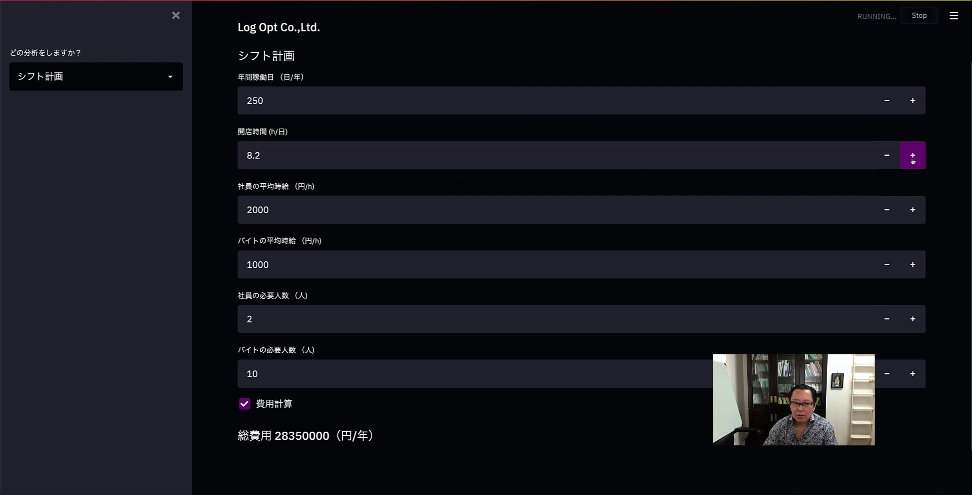
left_click(913, 161)
left_click(913, 161)
left_click(913, 161)
left_click(912, 161)
left_click(913, 161)
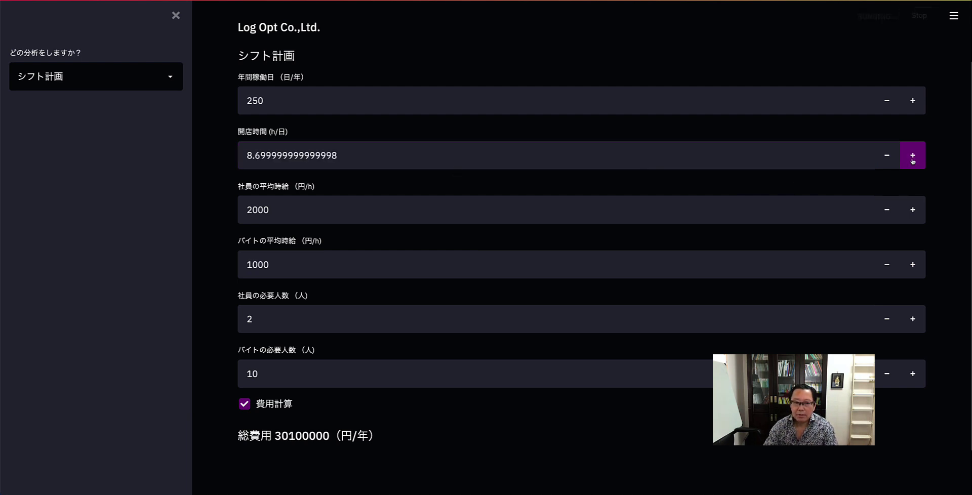
left_click(913, 162)
left_click(913, 161)
left_click(913, 161)
Set the opening hours (開店時間) back to 8 h/day and apply the value
left_click(344, 157)
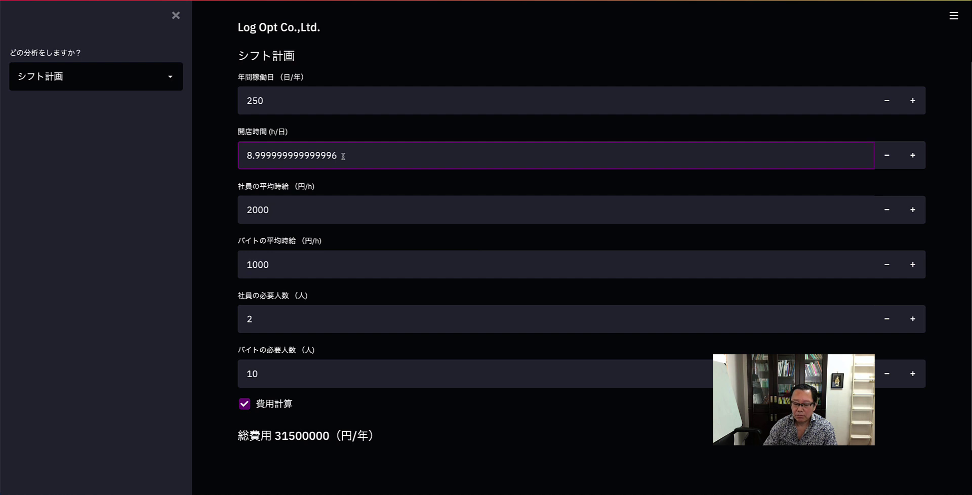
key("BackSpace")
key("BackSpace")
key("BackSpace")
key("BackSpace")
key("BackSpace")
key("BackSpace")
key("BackSpace")
key("BackSpace")
key("BackSpace")
key("BackSpace")
key("BackSpace")
key("BackSpace")
key("BackSpace")
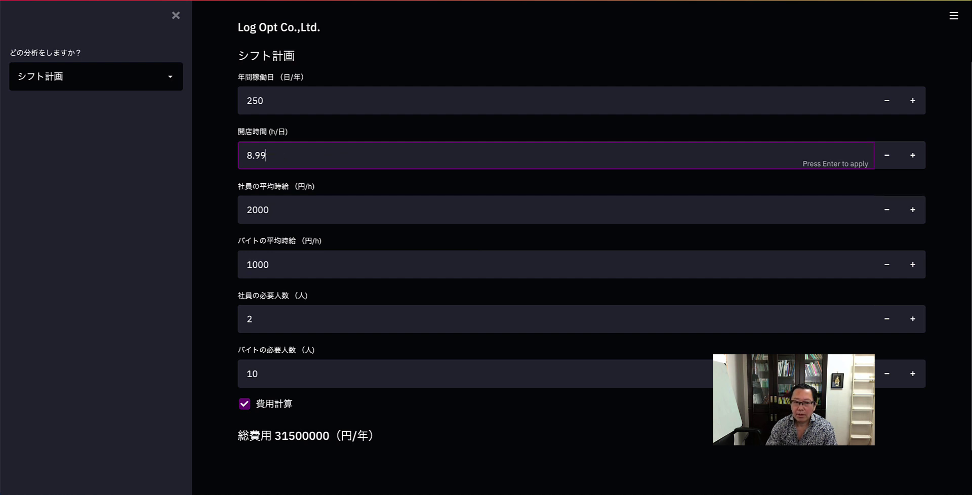
key("BackSpace")
key("BackSpace")
key("BackSpace")
key("Return")
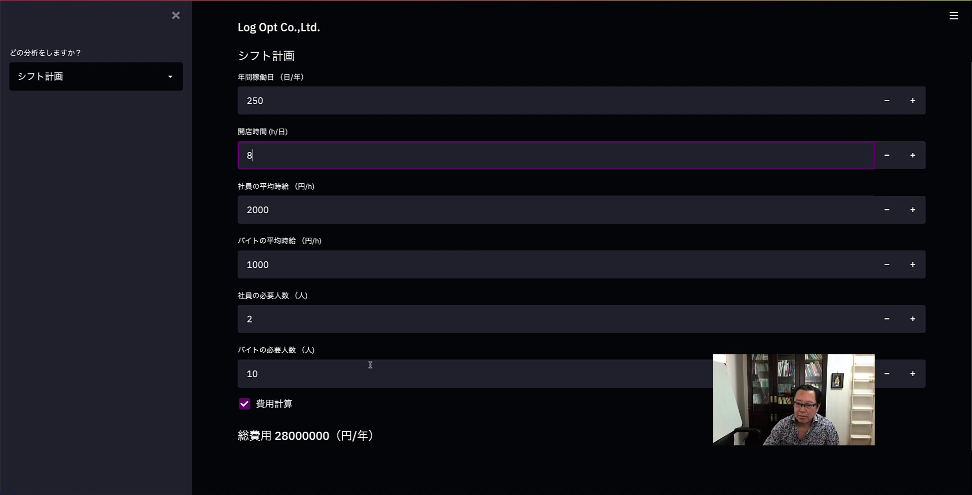
Set the part-timers' average hourly wage (バイトの平均時給) to 1100 yen/h
left_click(259, 265)
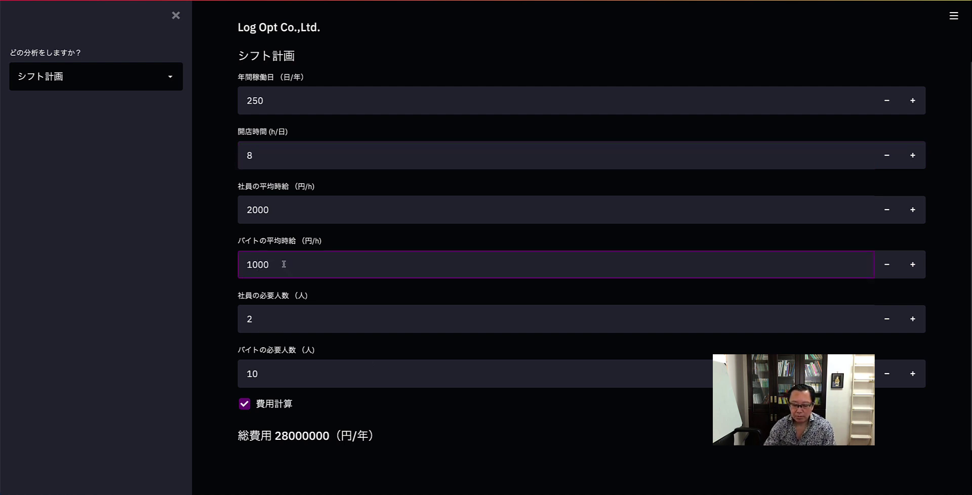
key("BackSpace")
type("1")
key("Return")
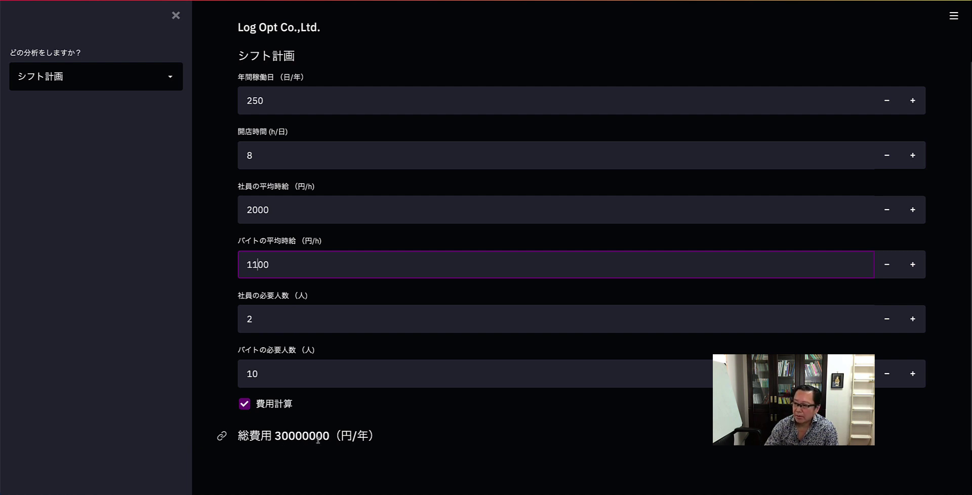
Set the required number of regular employees (社員の必要人数) to 3
left_click(266, 321)
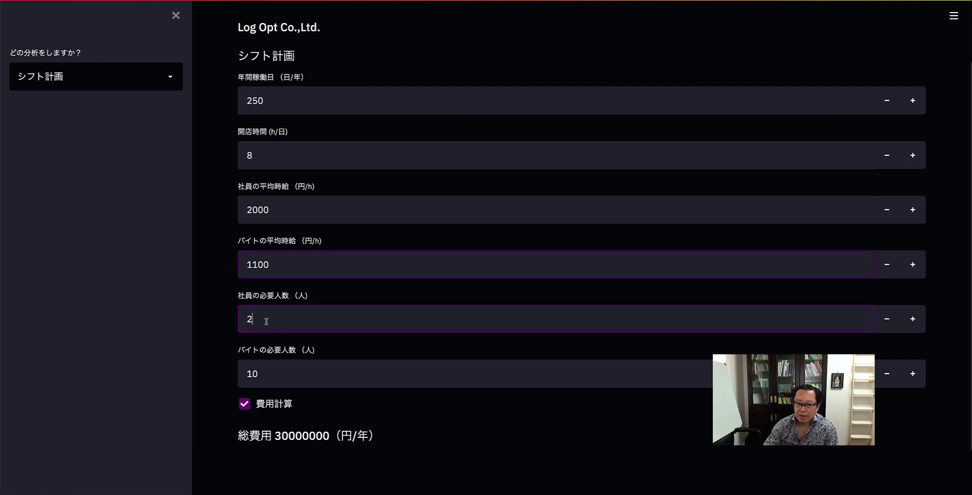
key("BackSpace")
type("3")
key("Return")
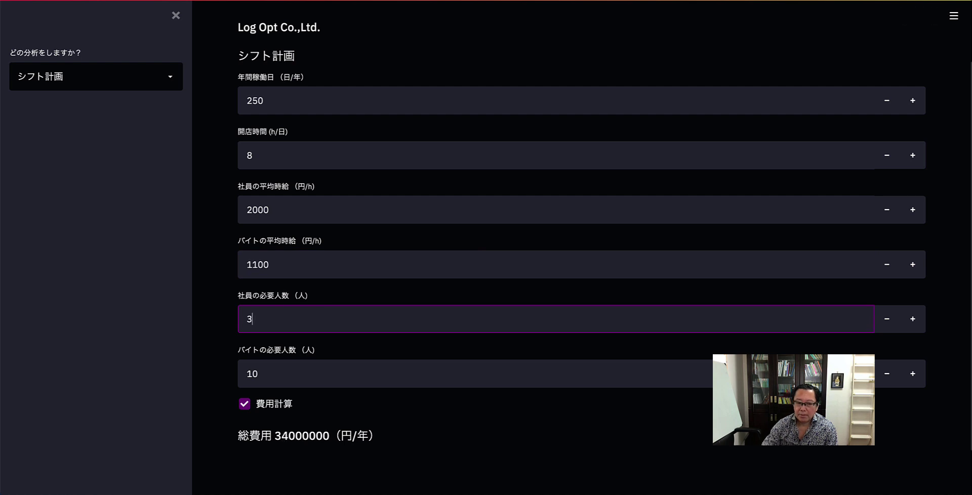
Set the required number of part-timers (バイトの必要人数) to 11
left_click(274, 375)
key("BackSpace")
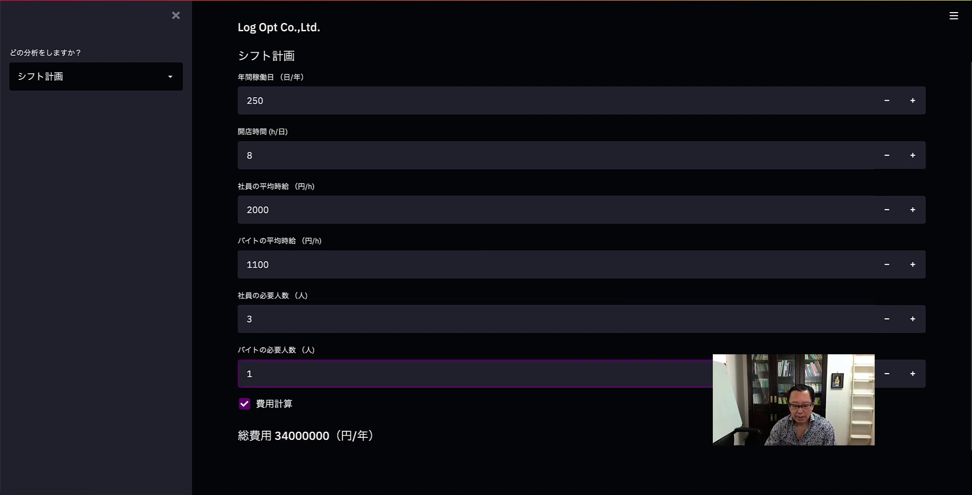
type("1")
key("Return")
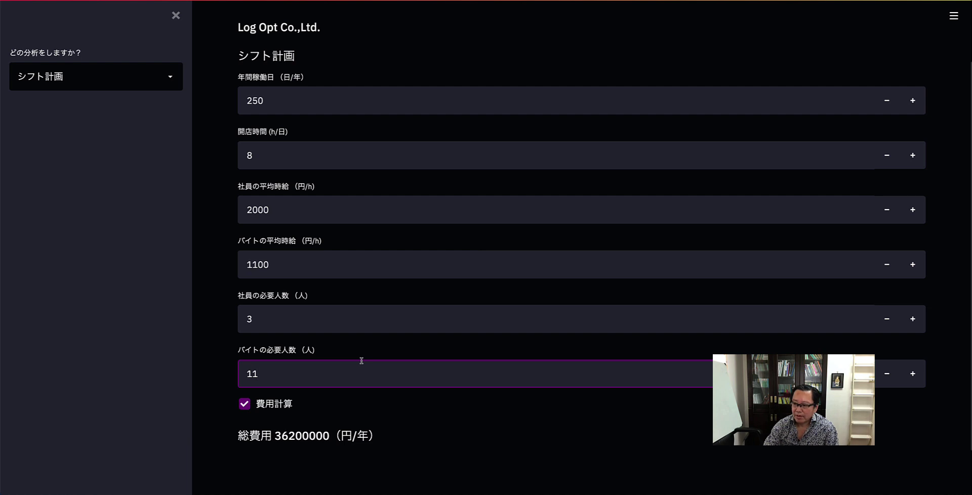
Set the required number of part-timers (バイトの必要人数) to 8
key("BackSpace")
key("BackSpace")
type("8")
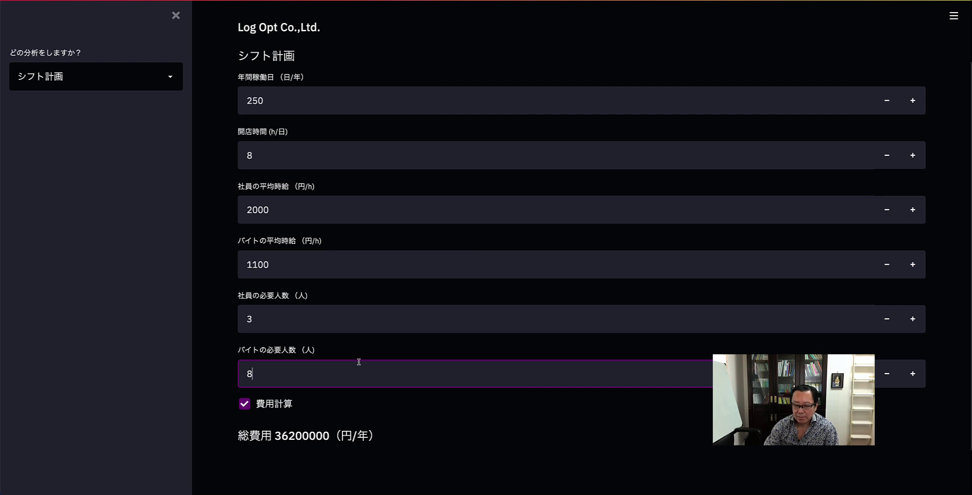
Switch the analysis to 在庫計画 (inventory planning) and review its input parameters and the table of stock levels and costs
left_click(145, 83)
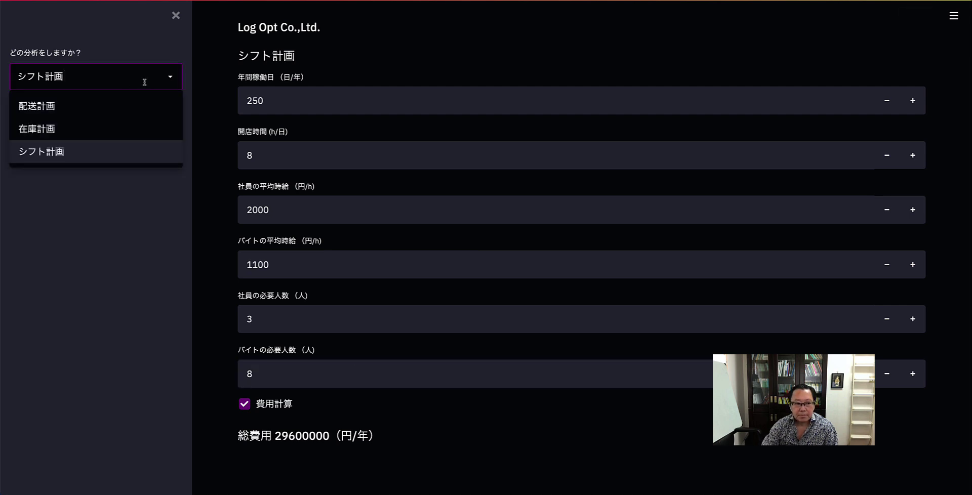
left_click(75, 133)
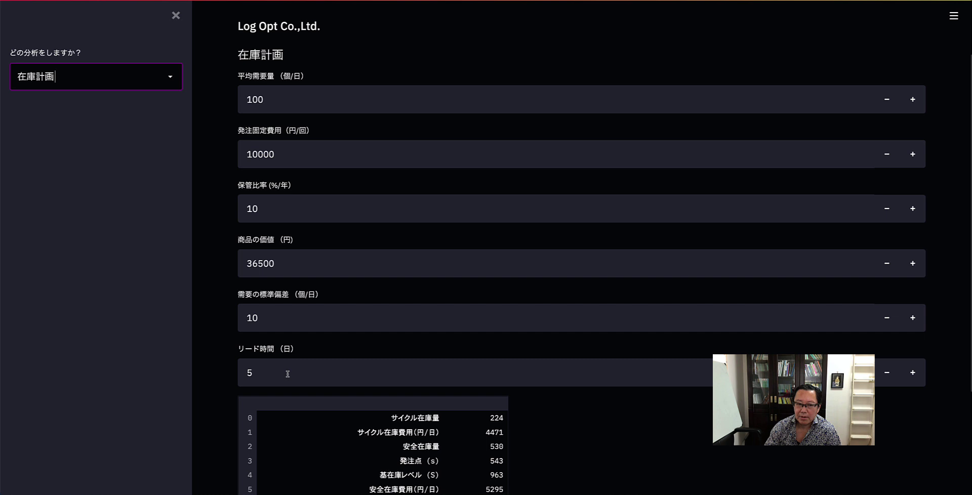
scroll(288, 373, "down", 2)
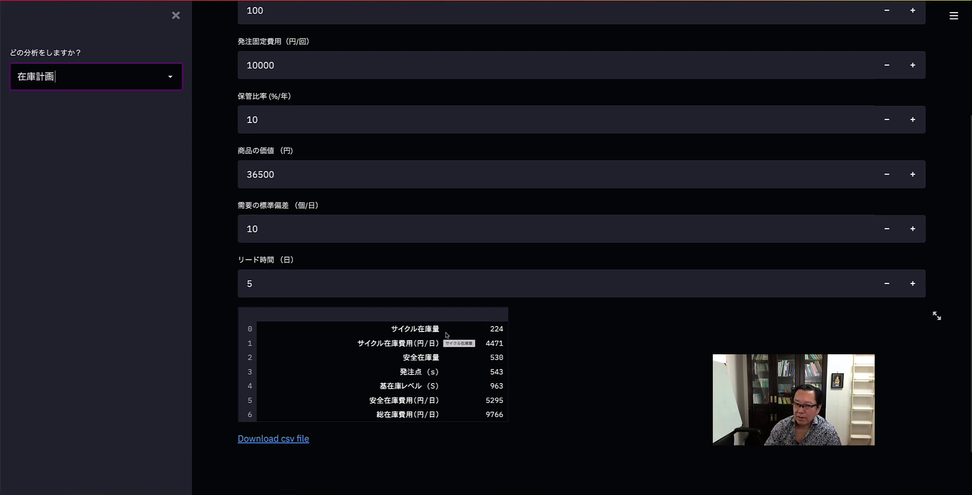
scroll(446, 337, "up", 1)
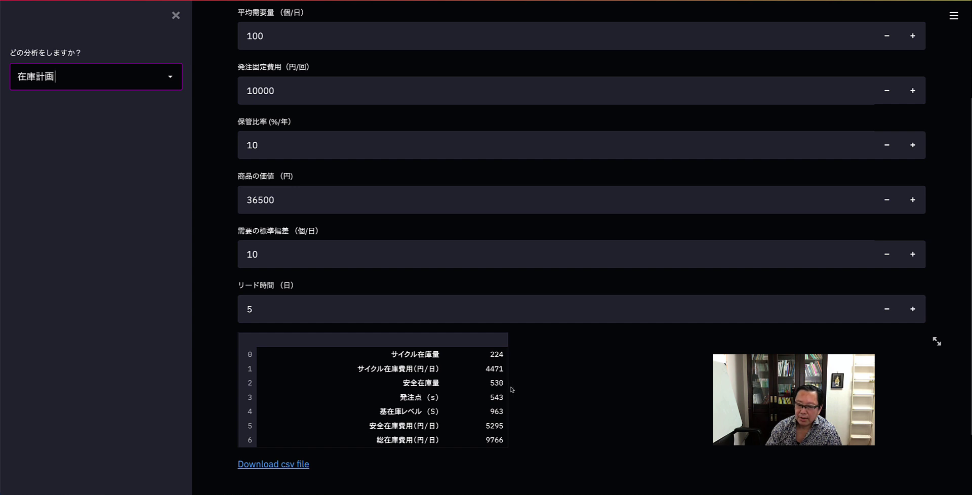
scroll(478, 392, "down", 1)
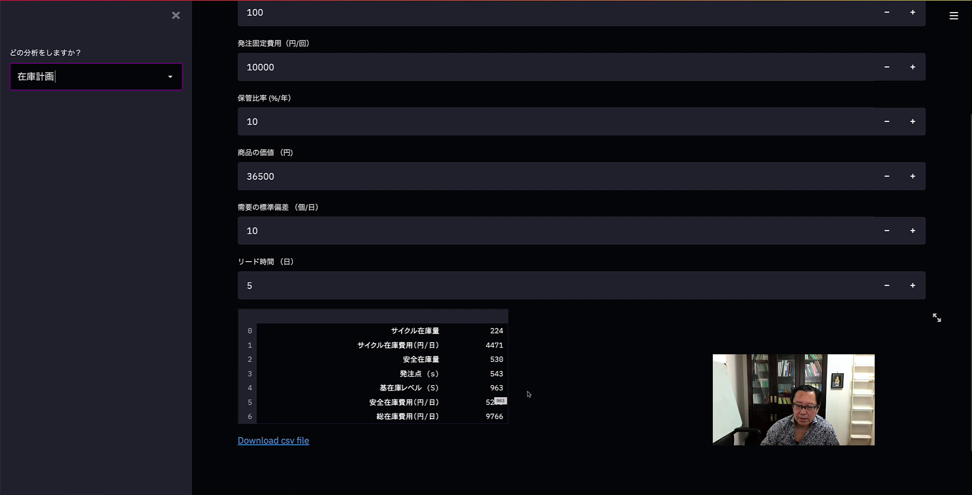
scroll(547, 397, "down", 1)
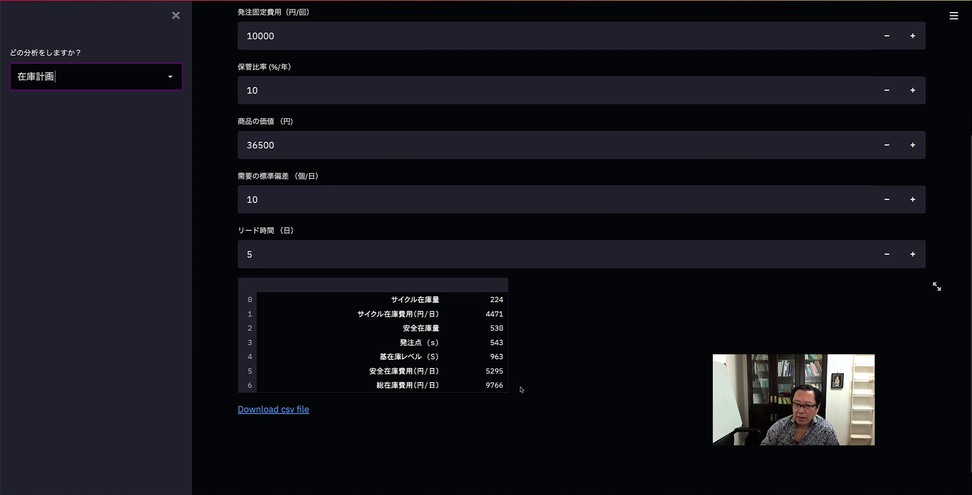
scroll(521, 390, "up", 1)
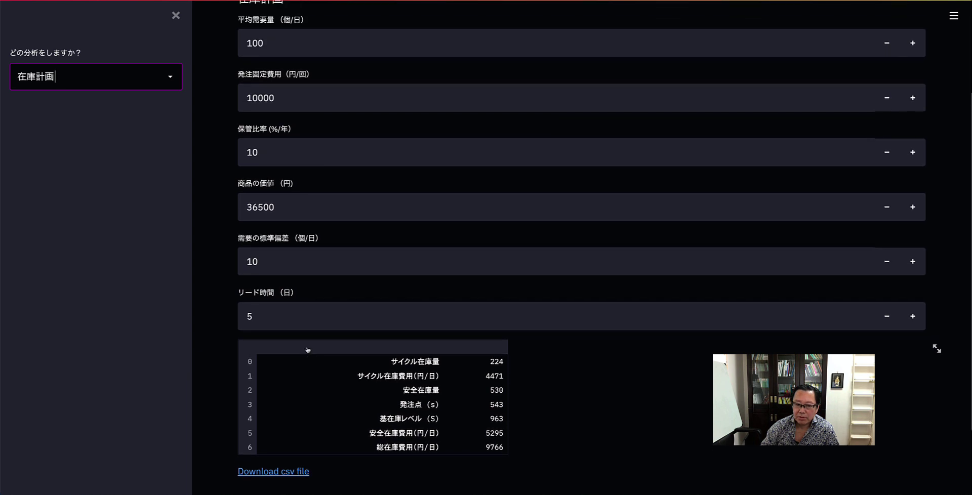
Set the inventory plan's lead time (リード時間) to 4 days
left_click(262, 315)
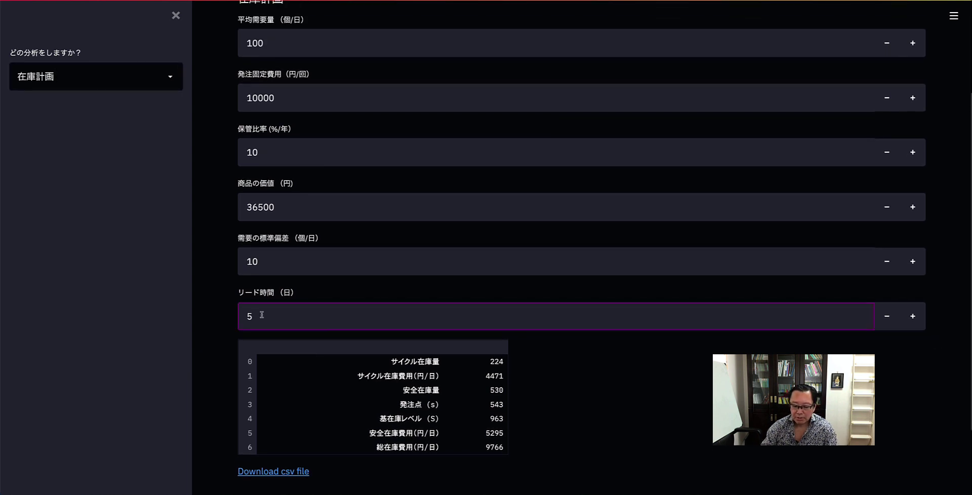
key("BackSpace")
type("4")
key("Return")
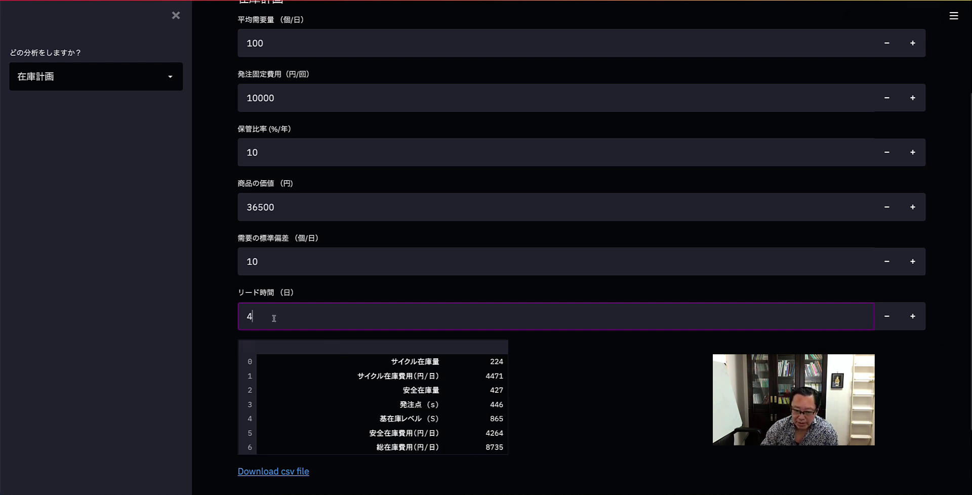
Set the inventory plan's lead time (リード時間) to 3 days
key("BackSpace")
type("3")
key("Return")
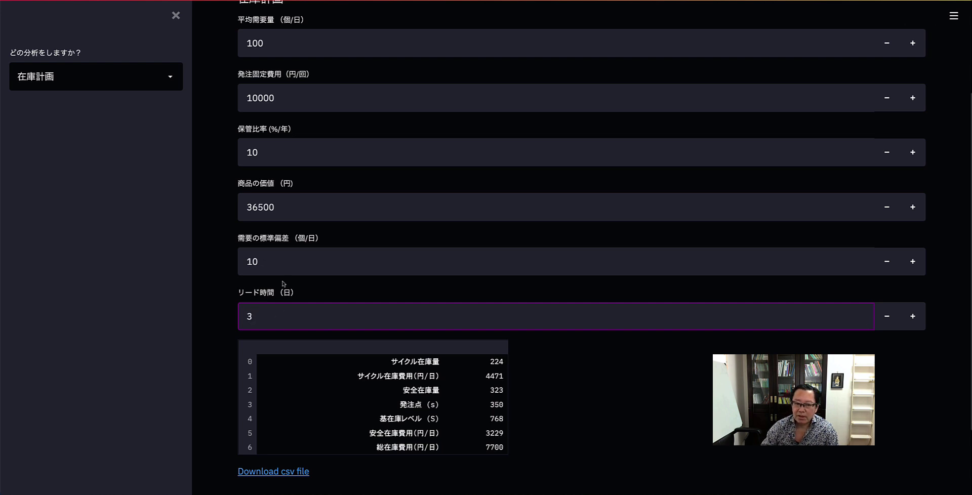
Set the inventory holding rate (保管比率) to 15 %/year and apply it
left_click(266, 158)
key("BackSpace")
type("5")
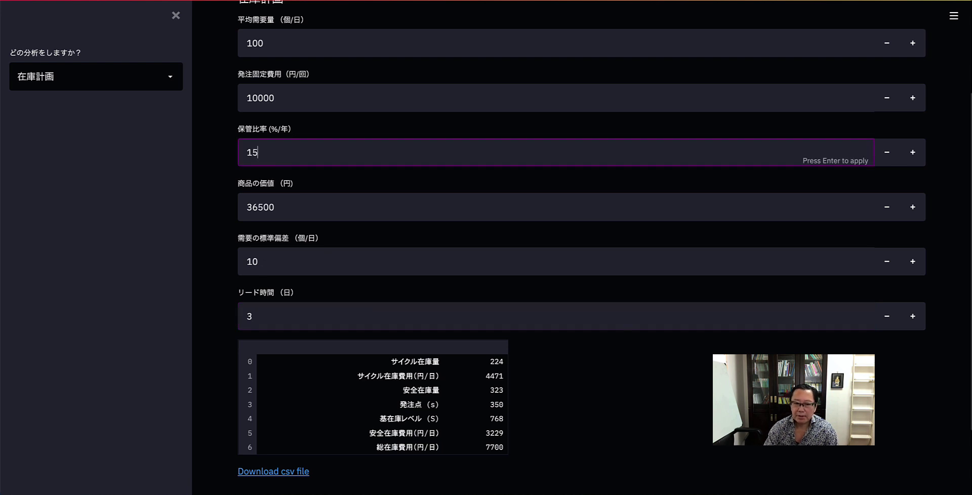
key("Return")
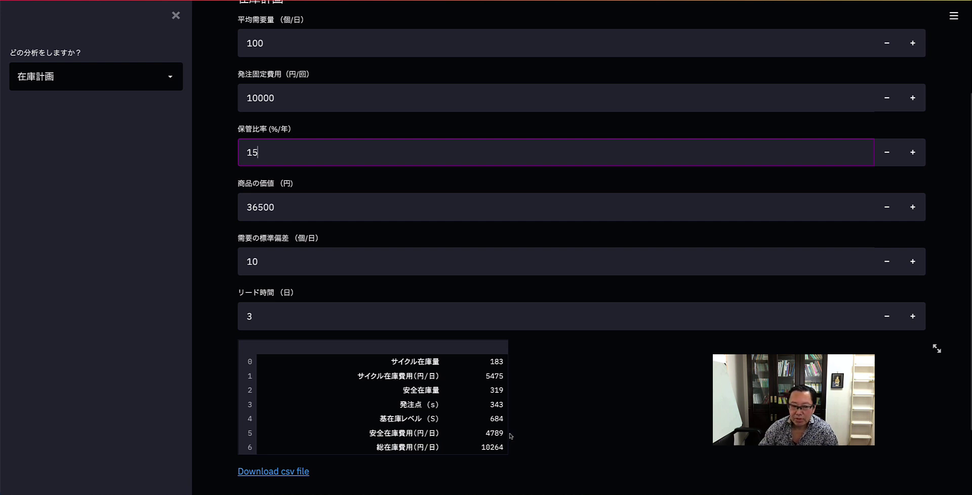
Switch the analysis to 配送計画 (delivery planning)
left_click(171, 79)
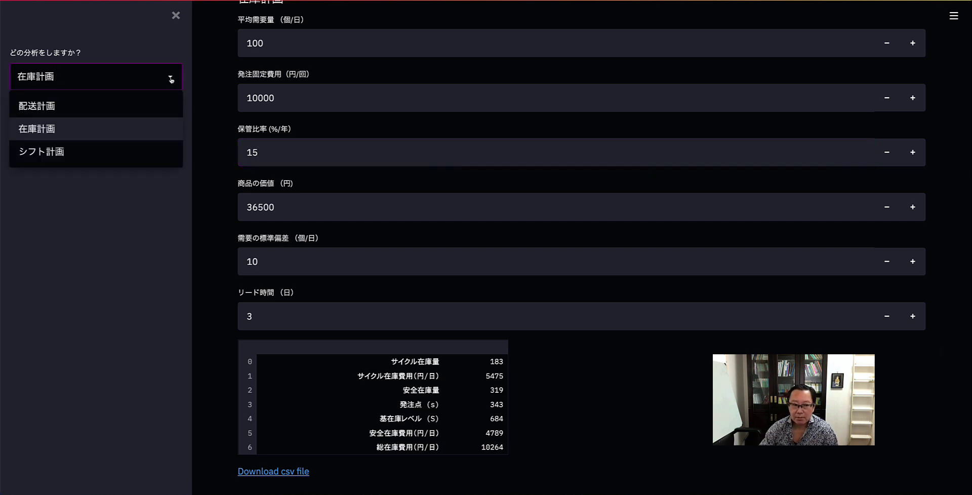
left_click(123, 104)
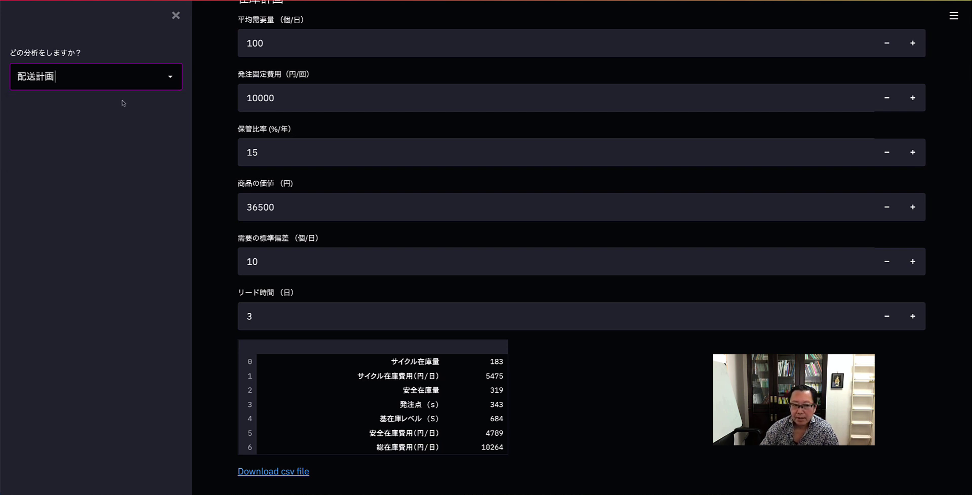
scroll(543, 151, "up", 1)
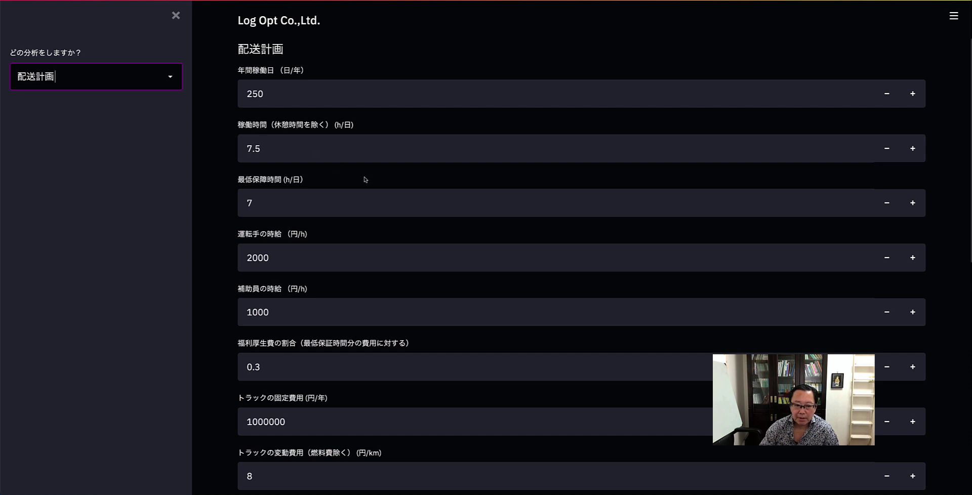
Review the delivery planning input parameters, from annual working days (年間稼働日) through the detour factor (迂回係数)
scroll(364, 180, "down", 2)
scroll(365, 180, "up", 3)
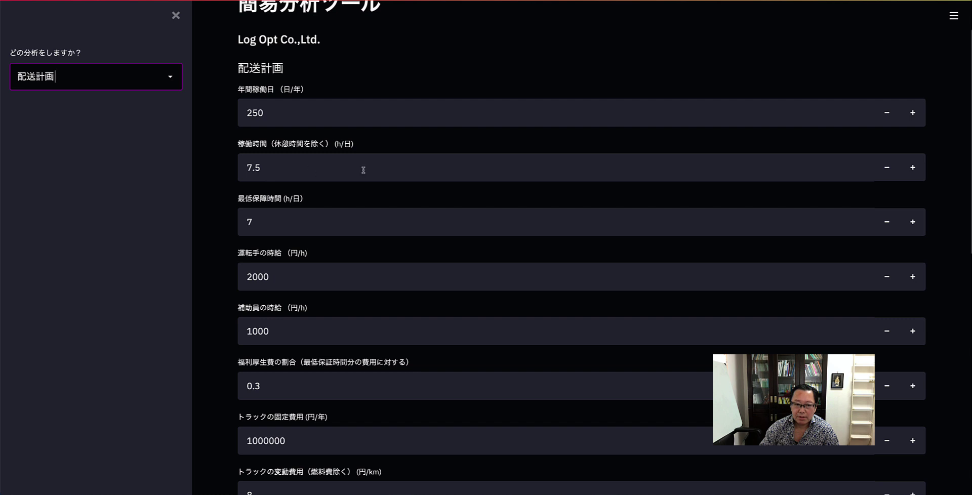
scroll(372, 175, "down", 2)
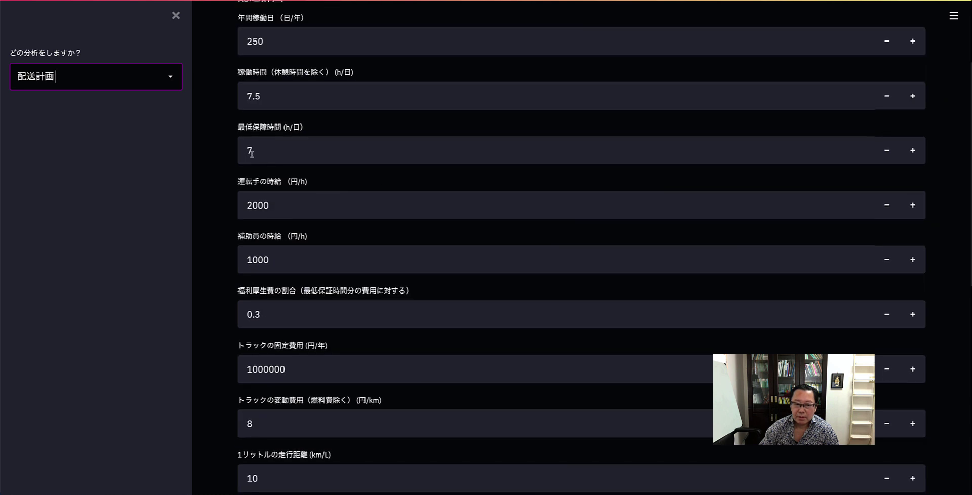
scroll(365, 217, "down", 2)
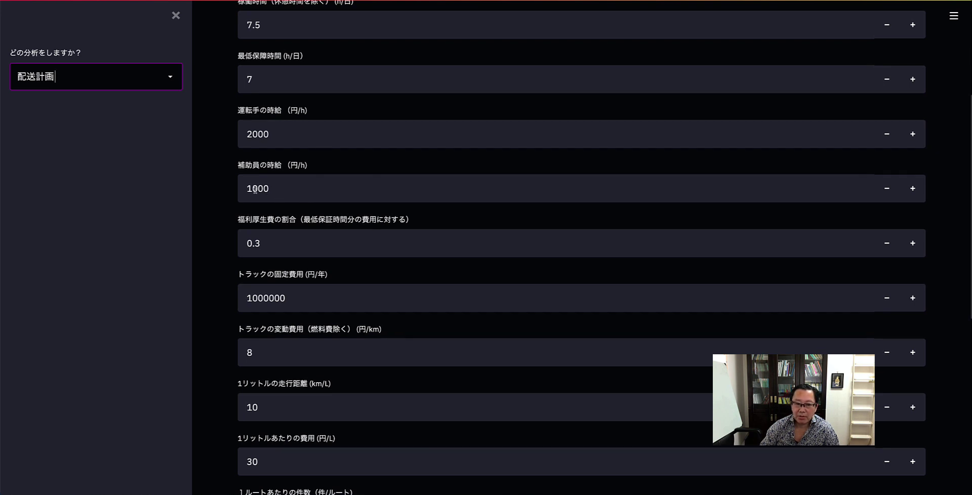
scroll(400, 209, "down", 2)
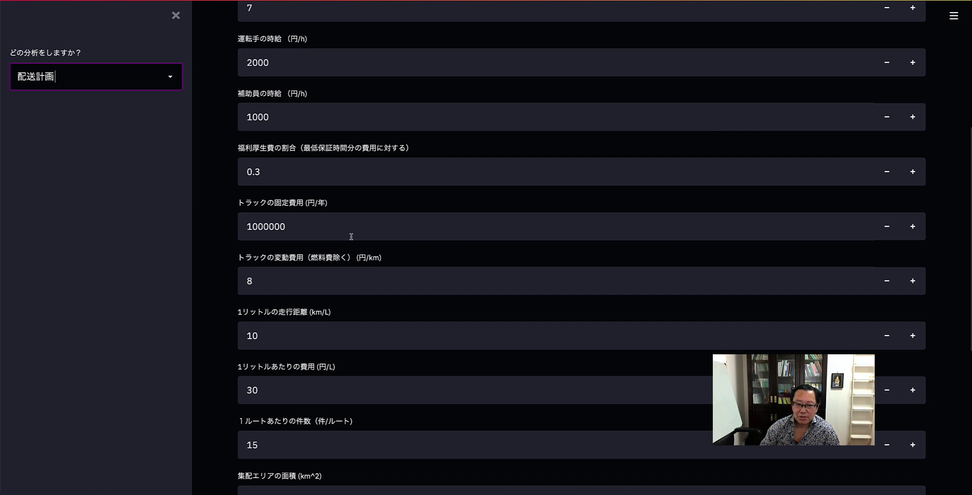
scroll(351, 237, "down", 1)
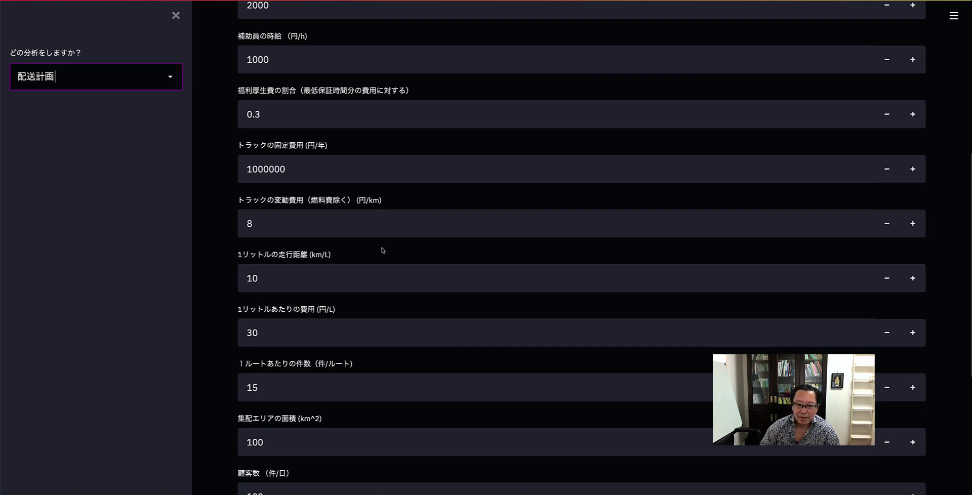
scroll(378, 272, "down", 1)
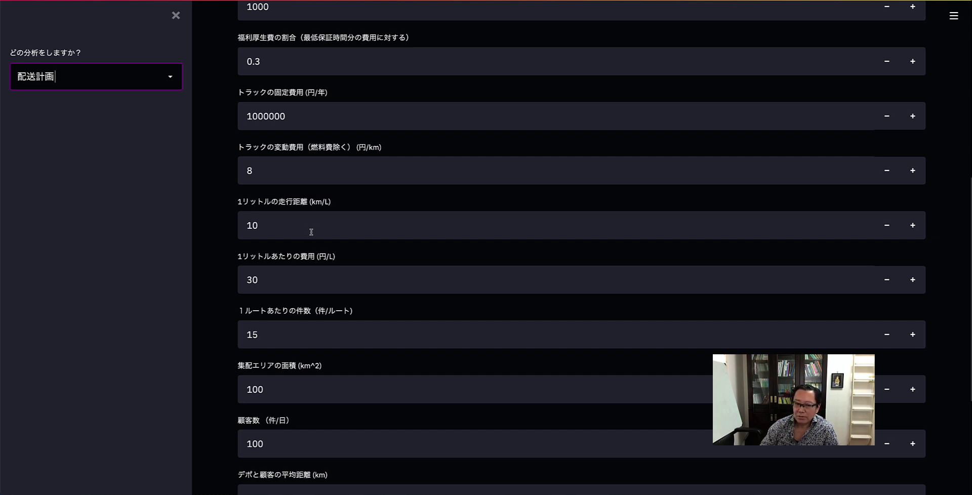
scroll(358, 248, "down", 1)
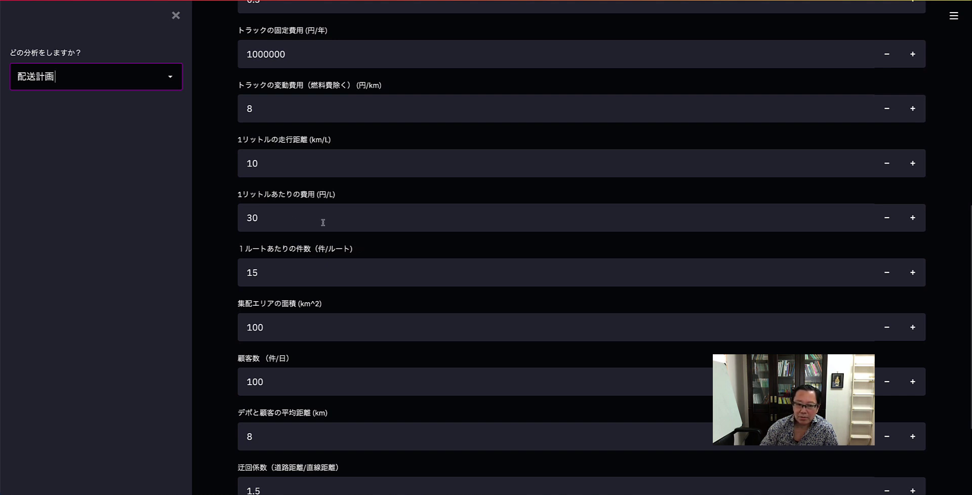
scroll(339, 233, "down", 1)
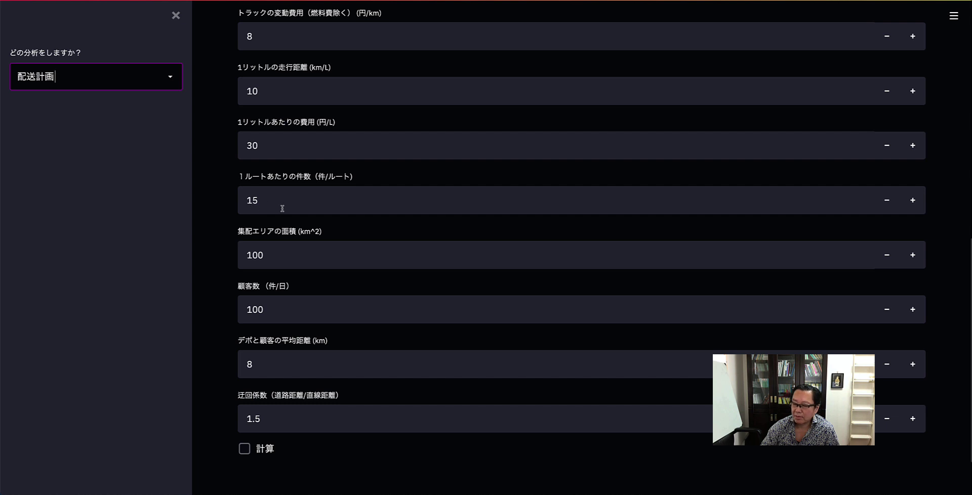
scroll(352, 226, "down", 2)
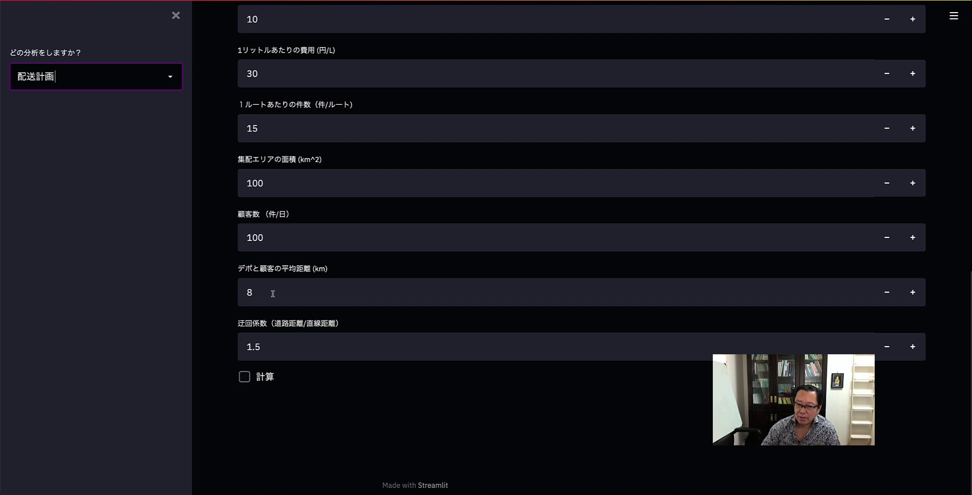
Enable the delivery plan's calculation (計算) and review the トラック費用 (truck cost) and 全体指標 (overall indicators) tables
scroll(288, 296, "up", 1)
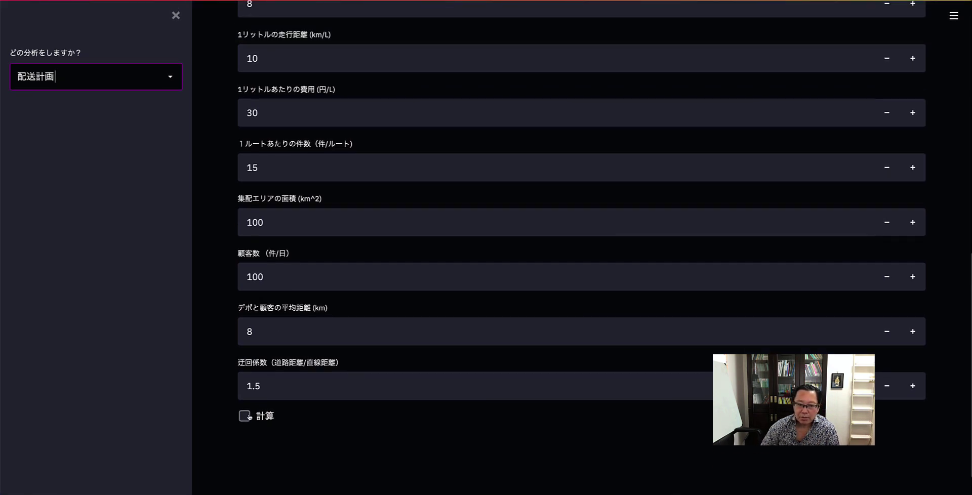
left_click(248, 415)
scroll(397, 373, "down", 3)
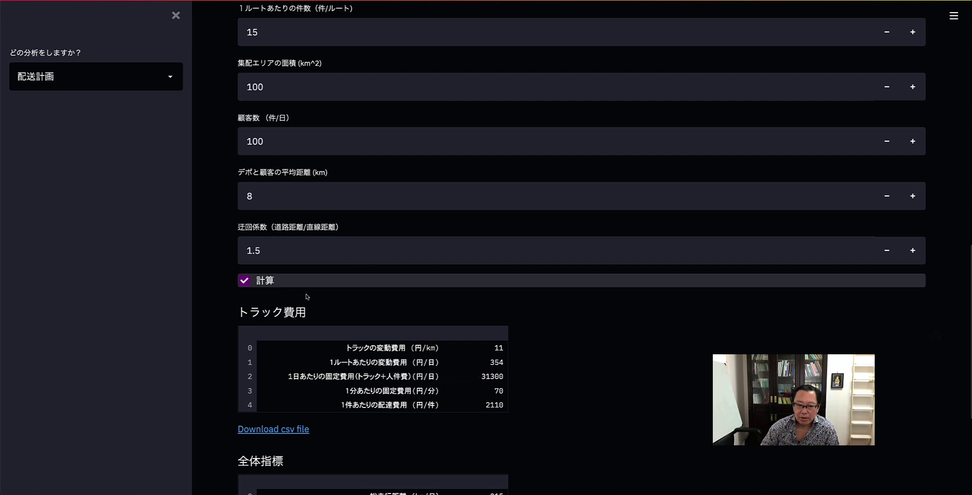
scroll(548, 330, "down", 2)
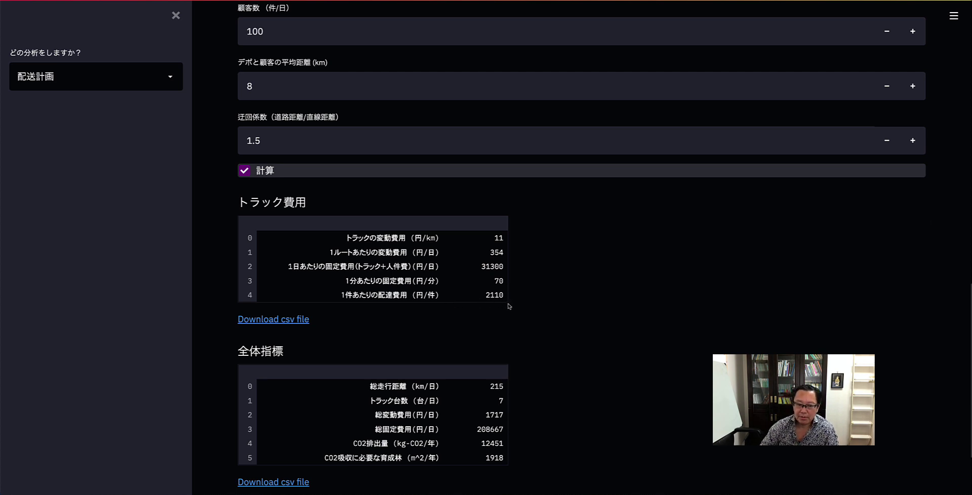
scroll(509, 307, "down", 2)
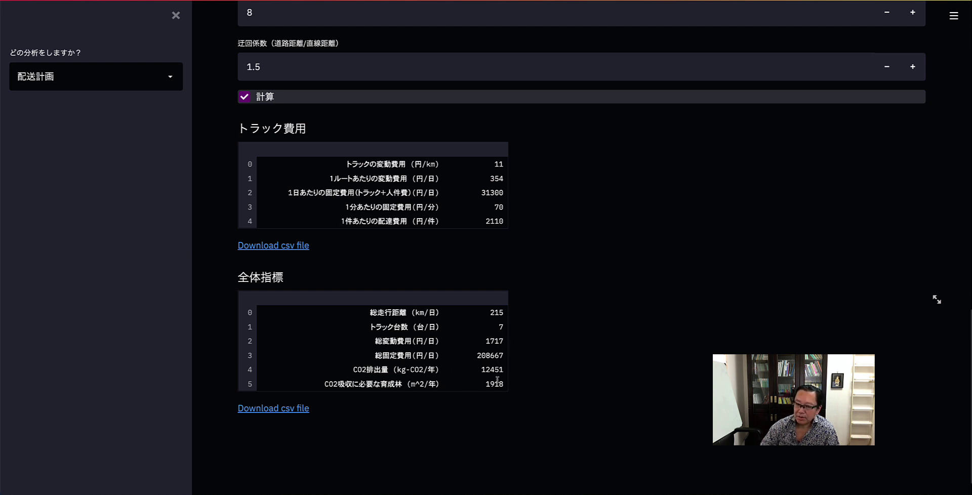
scroll(528, 298, "up", 1)
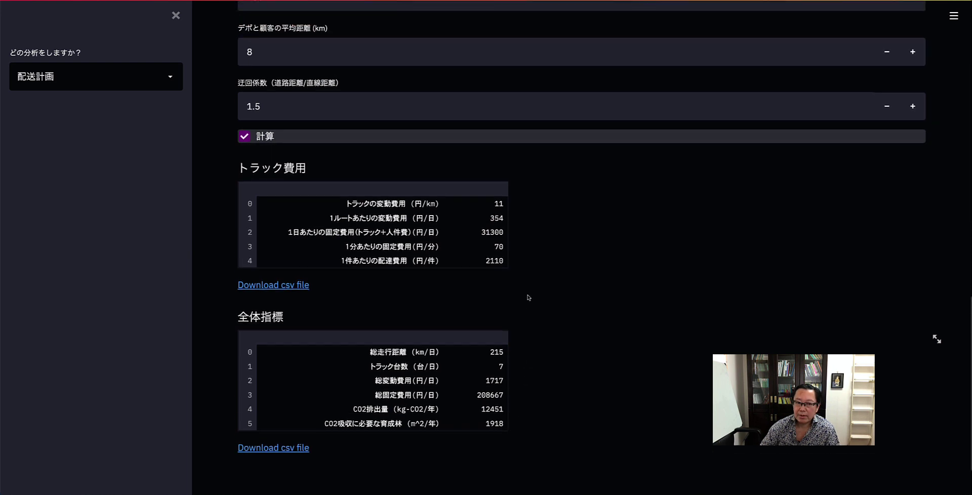
Set the average distance between depot and customers (デポと顧客の平均距離) to 10 km and apply it
scroll(529, 297, "up", 1)
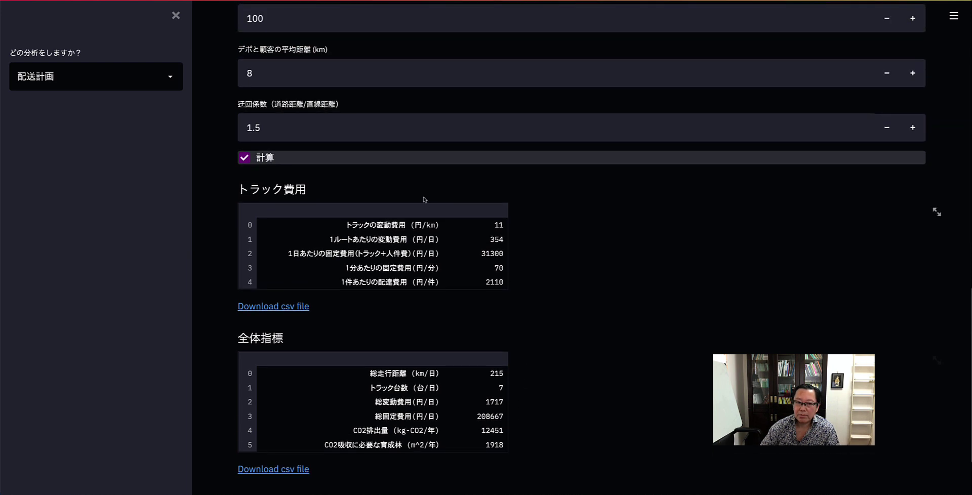
left_click(263, 76)
key("BackSpace")
type("10")
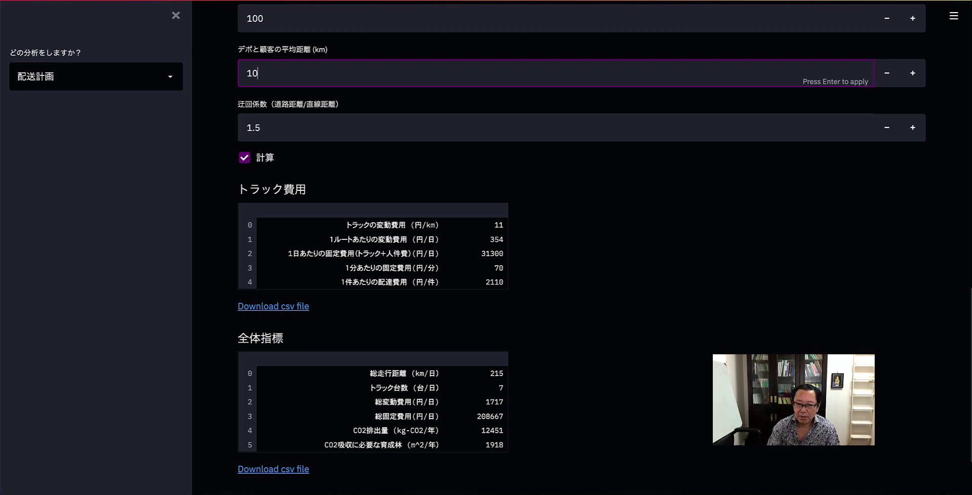
key("Return")
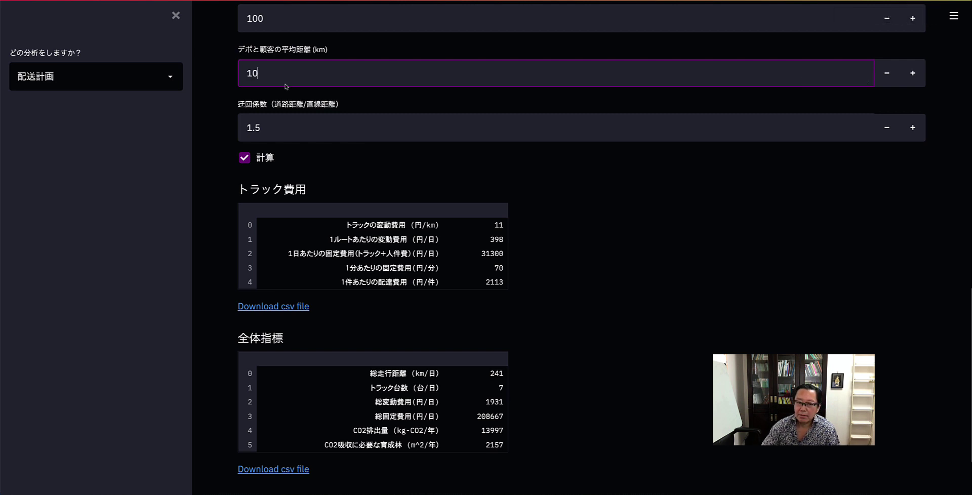
scroll(474, 170, "up", 3)
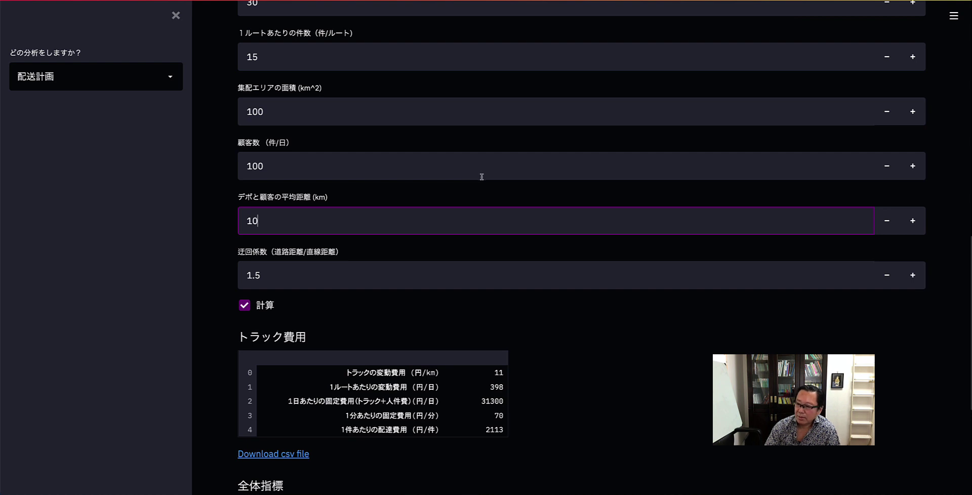
scroll(481, 177, "up", 10)
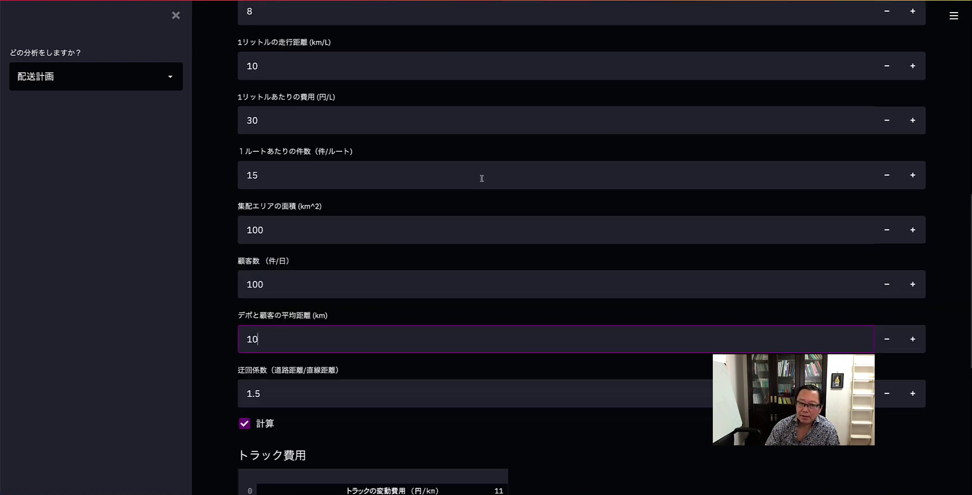
scroll(483, 185, "up", 4)
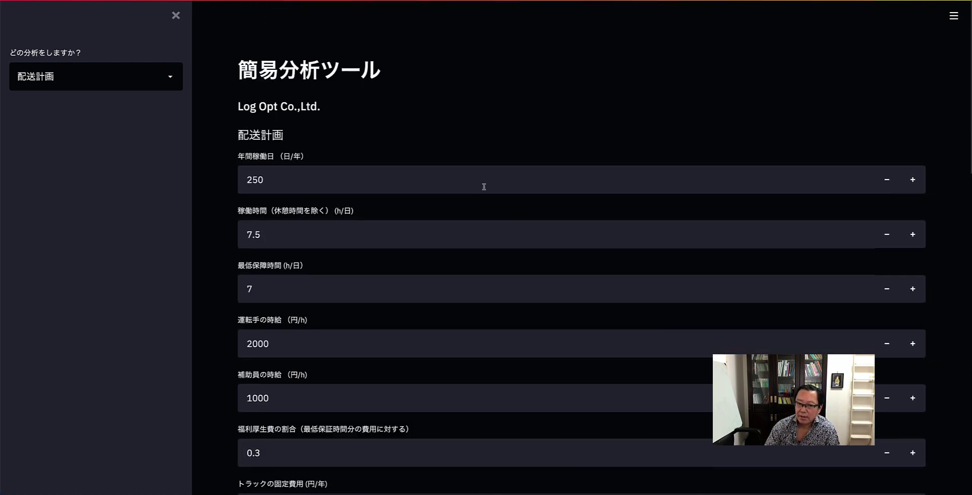